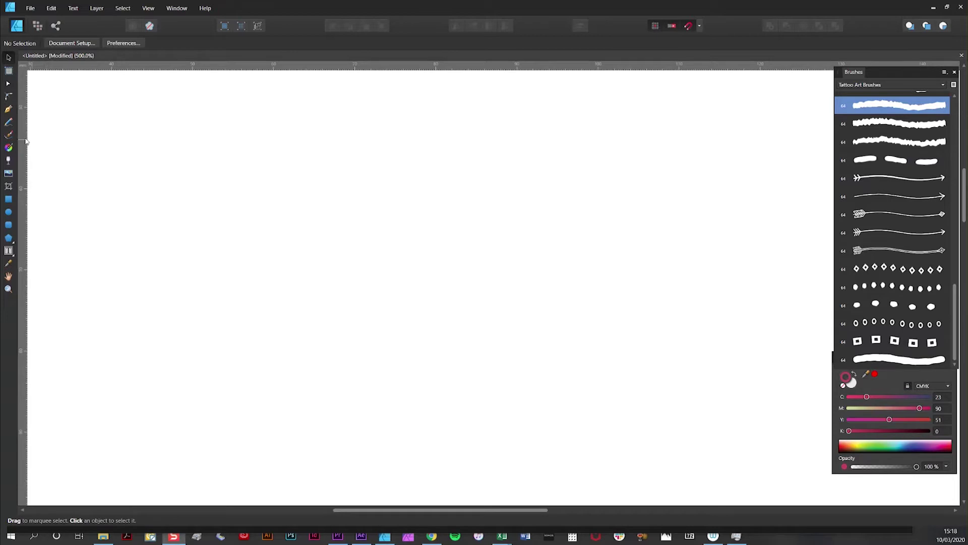
Paint a thick stroke across the canvas with the last Tattoo Art brush, width set to Brush Defaults
{"action": "left_click", "coordinate": [10, 136]}
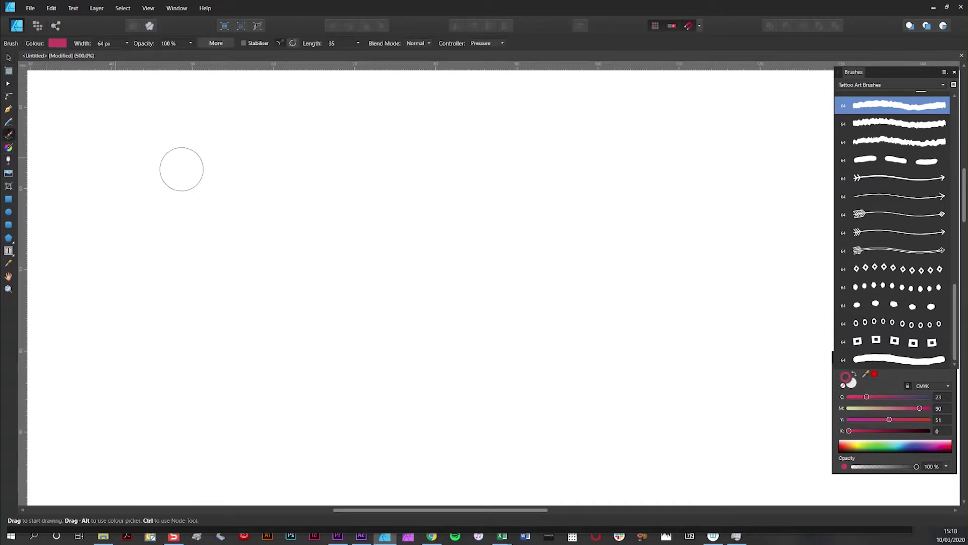
{"action": "left_click", "coordinate": [889, 359]}
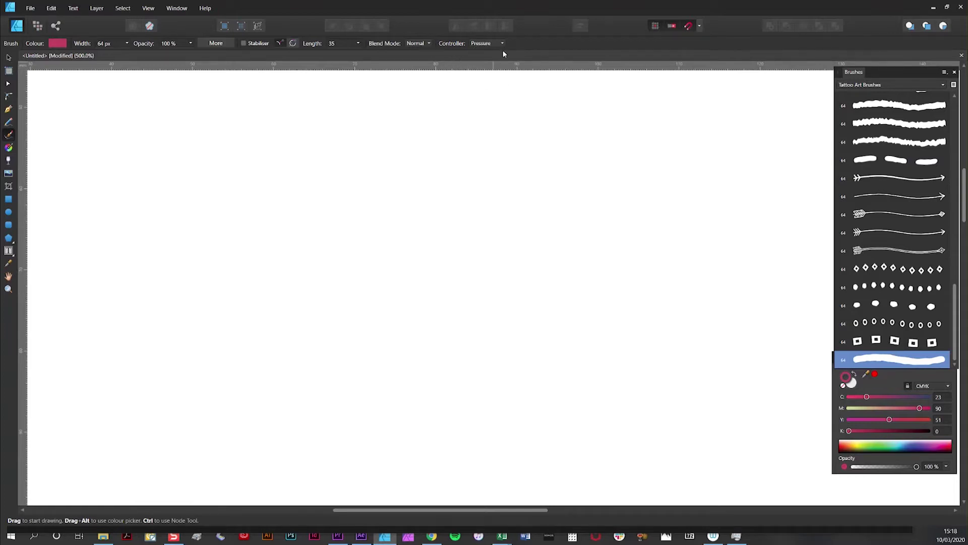
{"action": "left_click", "coordinate": [474, 43]}
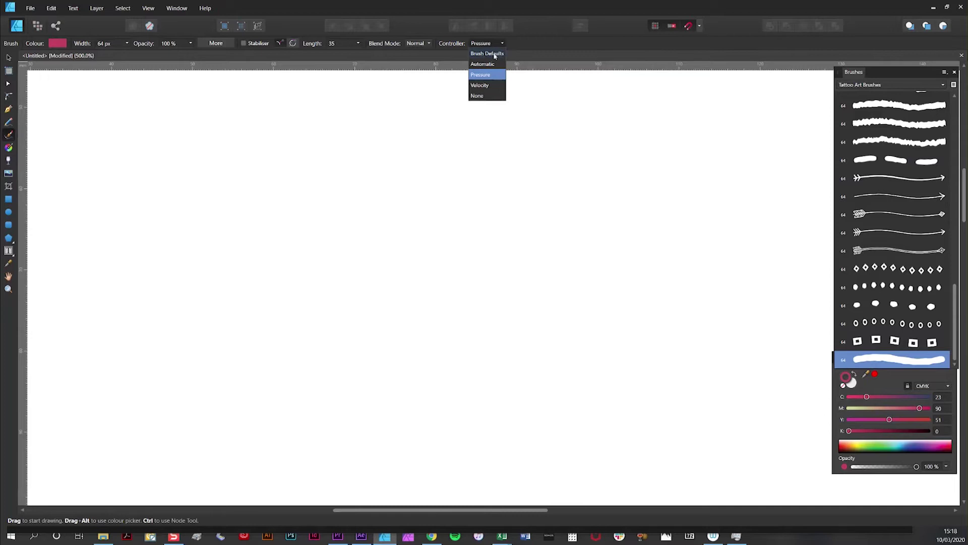
{"action": "left_click", "coordinate": [490, 53]}
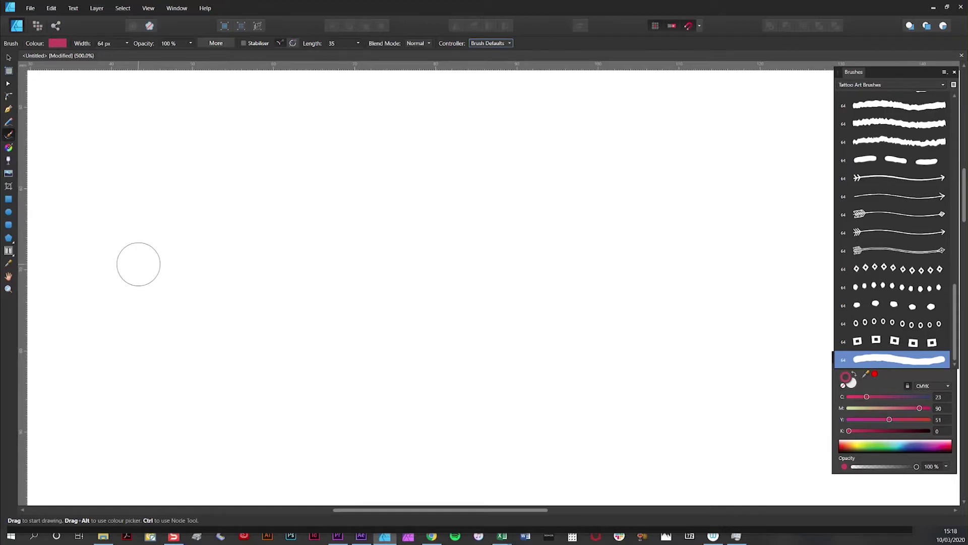
{"action": "left_click_drag", "start_coordinate": [141, 260], "coordinate": [748, 264]}
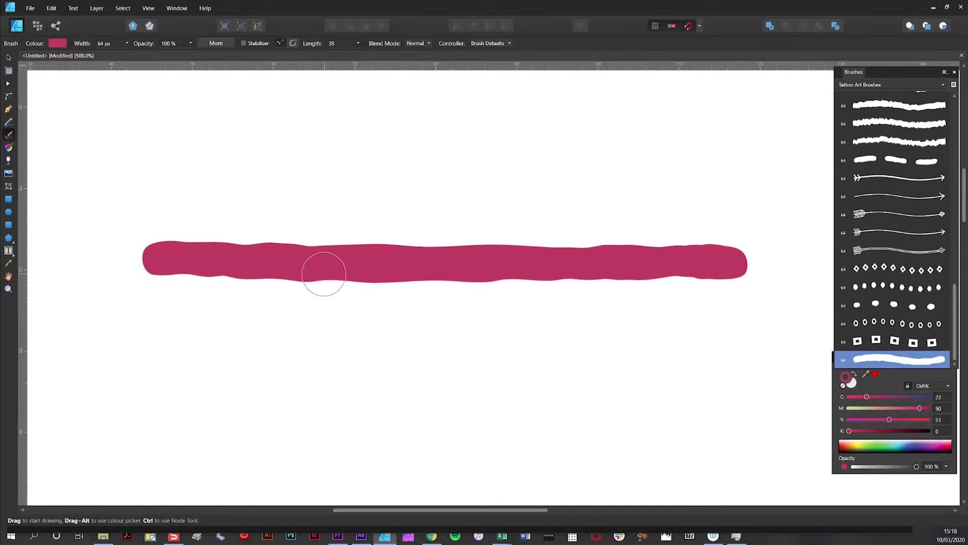
{"action": "left_click", "coordinate": [8, 57]}
Delete the test stroke and paint a new stroke with the width controller set to Pressure
{"action": "key", "text": "Delete"}
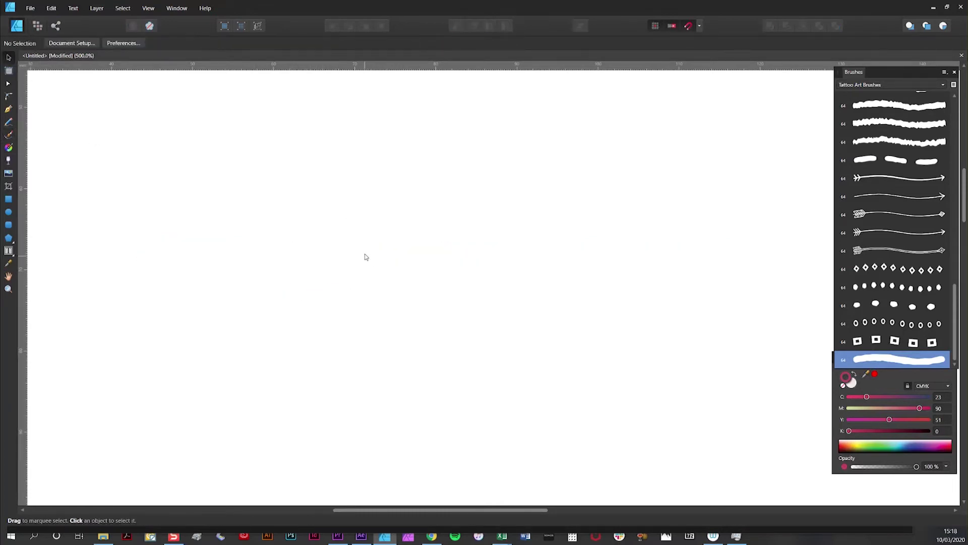
{"action": "left_click", "coordinate": [9, 135]}
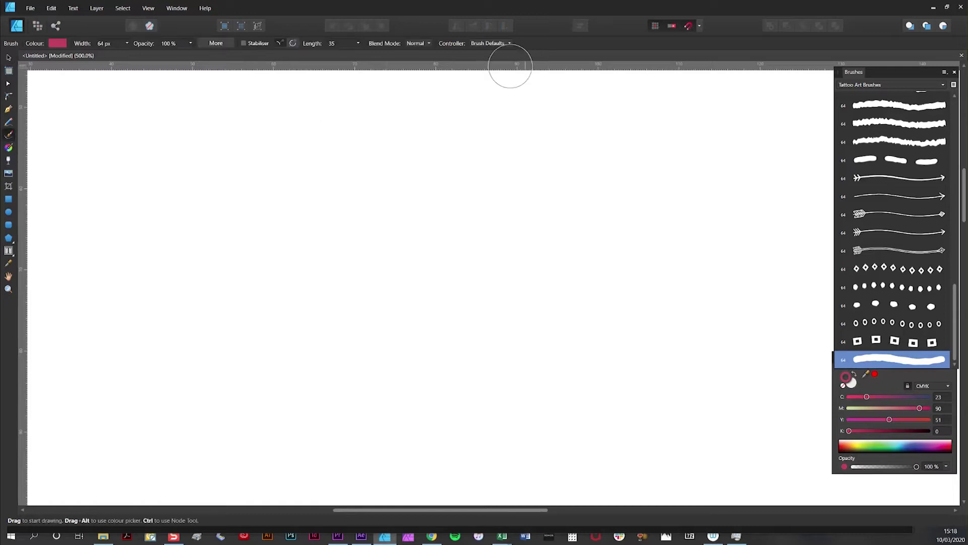
{"action": "left_click", "coordinate": [509, 44]}
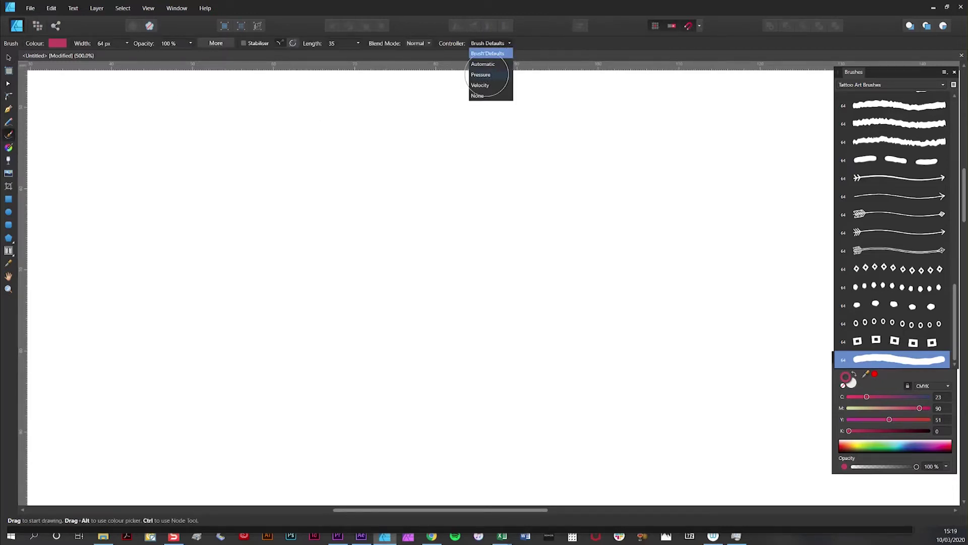
{"action": "left_click", "coordinate": [487, 77]}
{"action": "left_click_drag", "start_coordinate": [82, 263], "coordinate": [752, 266]}
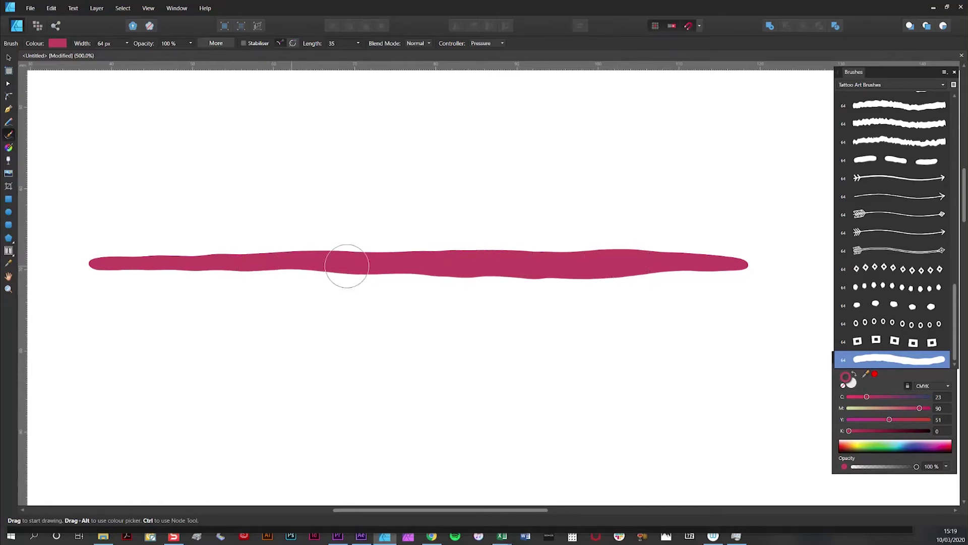
Reshape the stroke's pressure curve in the Stroke panel into a straight diagonal line
{"action": "left_click", "coordinate": [8, 59]}
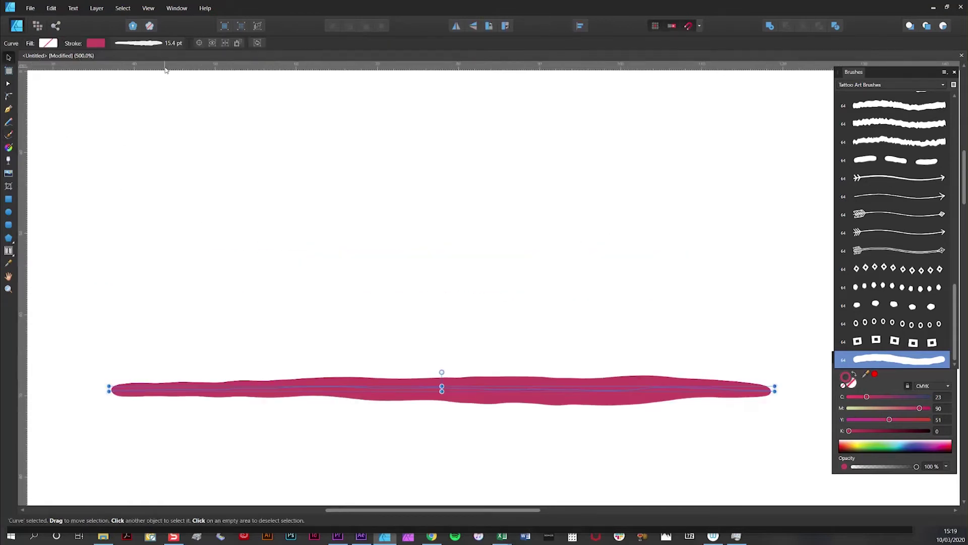
{"action": "left_click", "coordinate": [155, 46]}
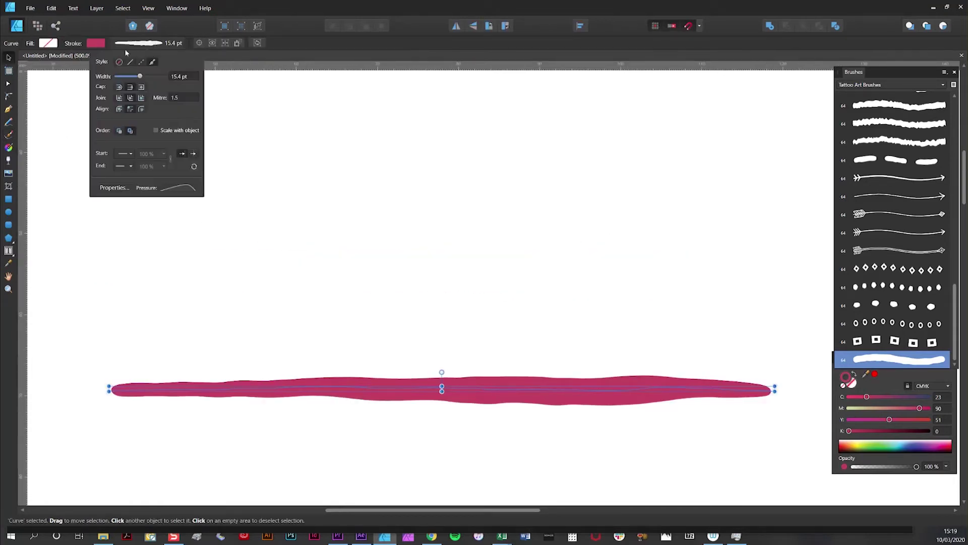
{"action": "left_click", "coordinate": [178, 189]}
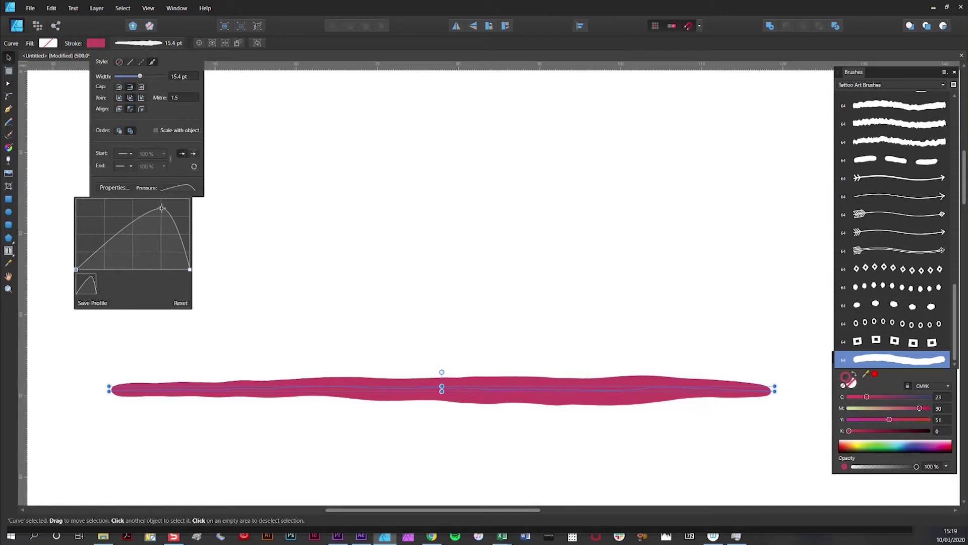
{"action": "mouse_move", "coordinate": [162, 208]}
{"action": "left_mouse_down"}
{"action": "mouse_move", "coordinate": [100, 208]}
{"action": "mouse_move", "coordinate": [182, 213]}
{"action": "mouse_move", "coordinate": [132, 202]}
{"action": "left_mouse_up"}
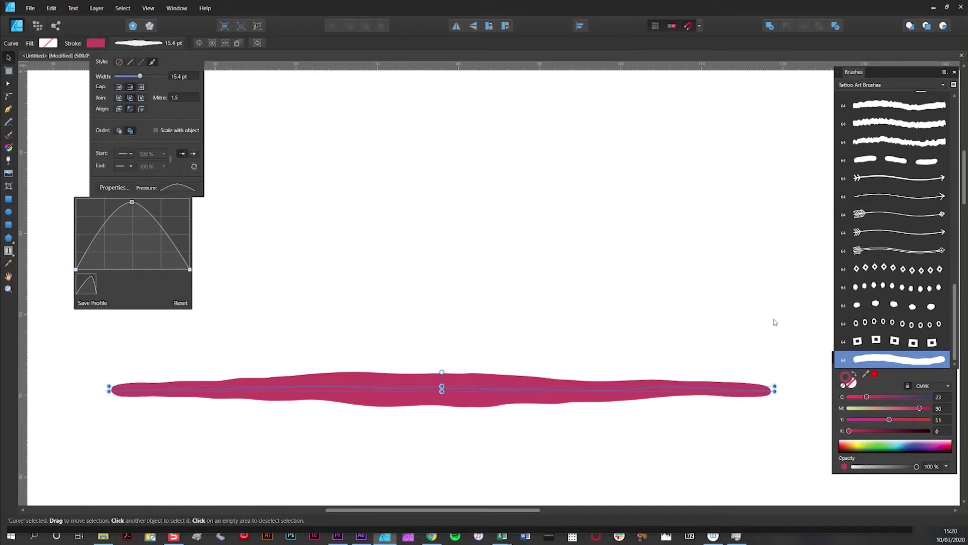
{"action": "left_click", "coordinate": [190, 269]}
{"action": "left_click_drag", "start_coordinate": [190, 269], "coordinate": [189, 199]}
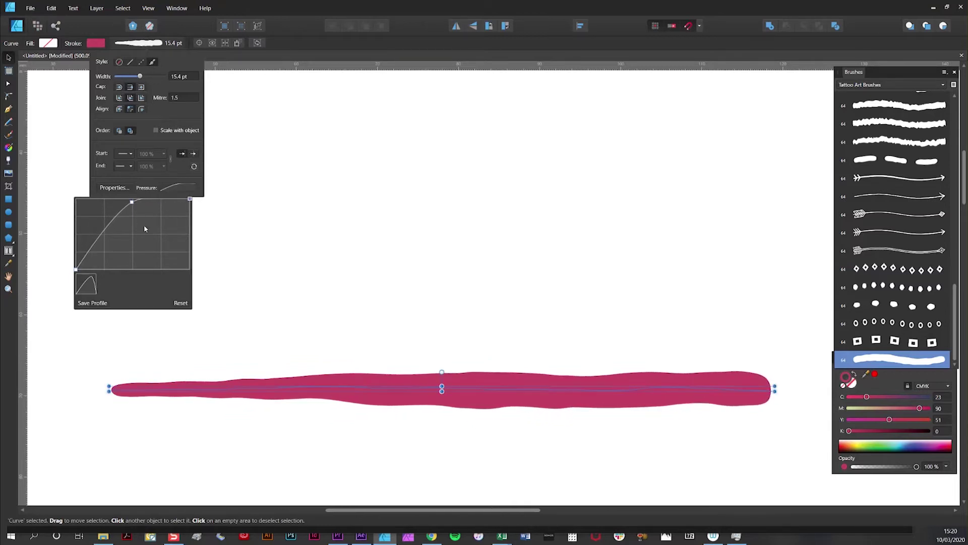
{"action": "left_click_drag", "start_coordinate": [130, 202], "coordinate": [137, 230]}
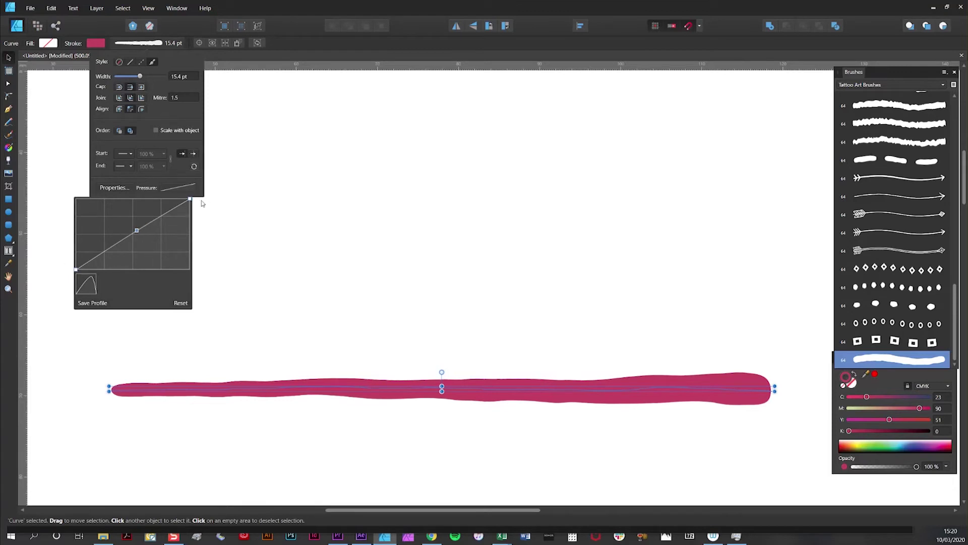
Save the linear curve as a new pressure profile and close the stroke settings
{"action": "left_click", "coordinate": [91, 304]}
{"action": "mouse_move", "coordinate": [106, 294]}
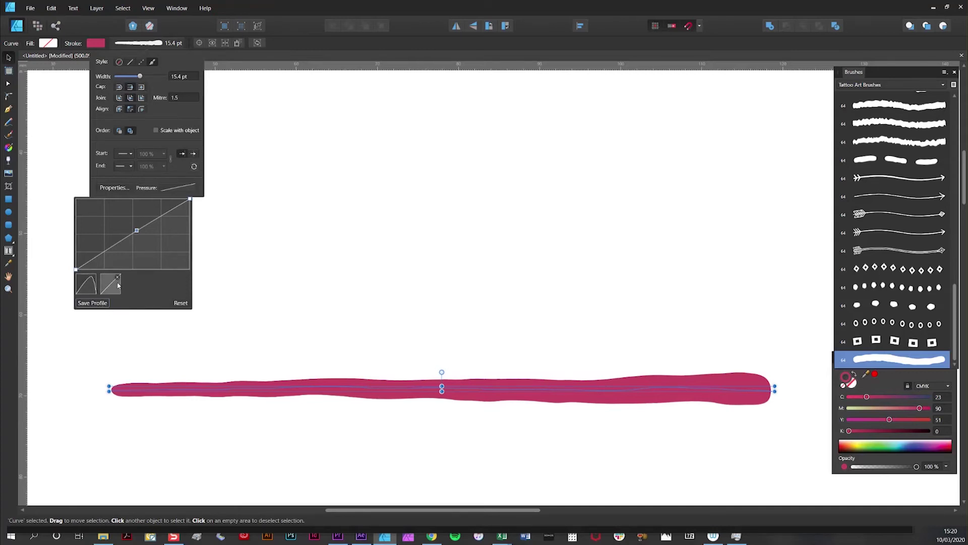
{"action": "left_click", "coordinate": [184, 109]}
{"action": "scroll", "coordinate": [108, 174], "scroll_direction": "down", "scroll_amount": 1}
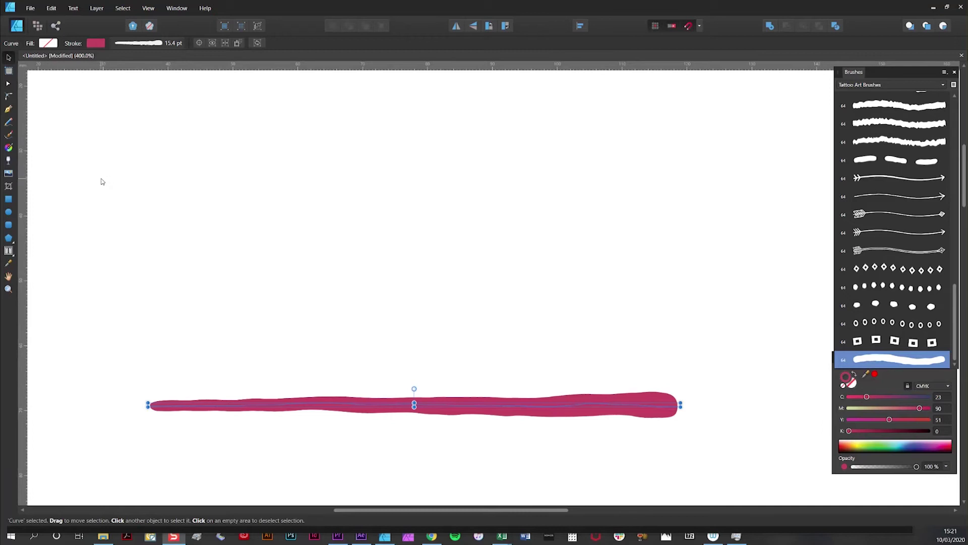
Paint a stroke, then switch the width controller to Brush Defaults and paint a thick stroke above it
{"action": "left_click", "coordinate": [8, 135]}
{"action": "mouse_move", "coordinate": [185, 273]}
{"action": "left_mouse_down"}
{"action": "mouse_move", "coordinate": [258, 253]}
{"action": "mouse_move", "coordinate": [396, 231]}
{"action": "mouse_move", "coordinate": [681, 244]}
{"action": "left_mouse_up"}
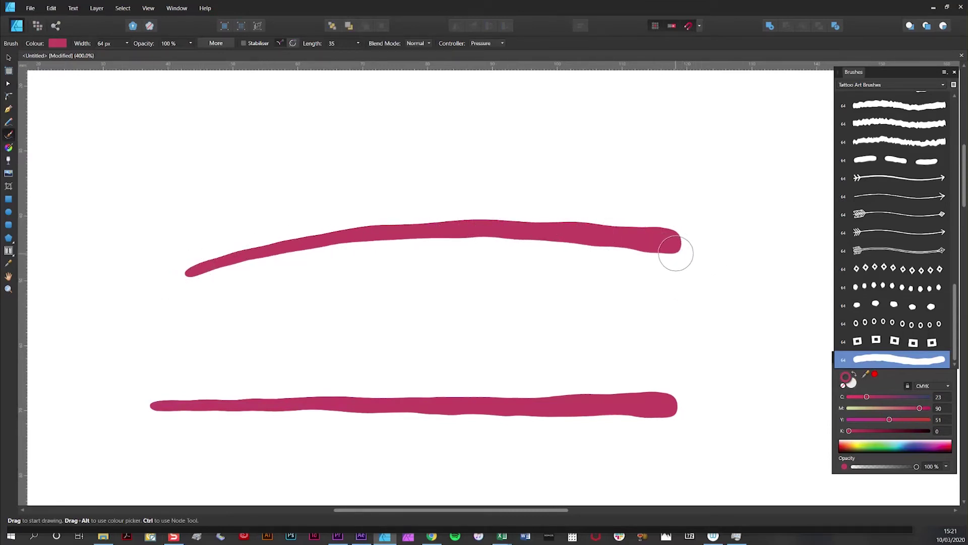
{"action": "left_click", "coordinate": [500, 43]}
{"action": "left_click", "coordinate": [497, 54]}
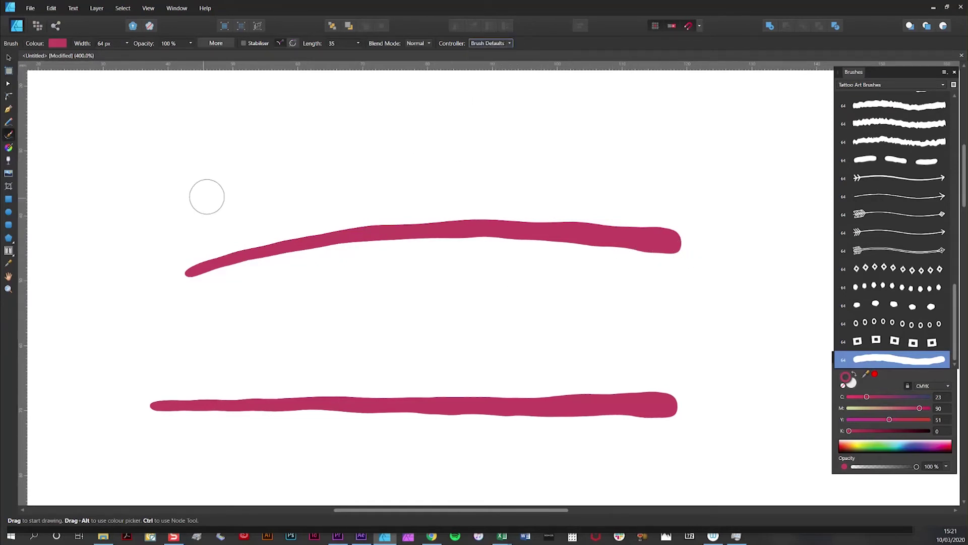
{"action": "mouse_move", "coordinate": [207, 194]}
{"action": "left_mouse_down"}
{"action": "mouse_move", "coordinate": [374, 173]}
{"action": "mouse_move", "coordinate": [714, 185]}
{"action": "left_mouse_up"}
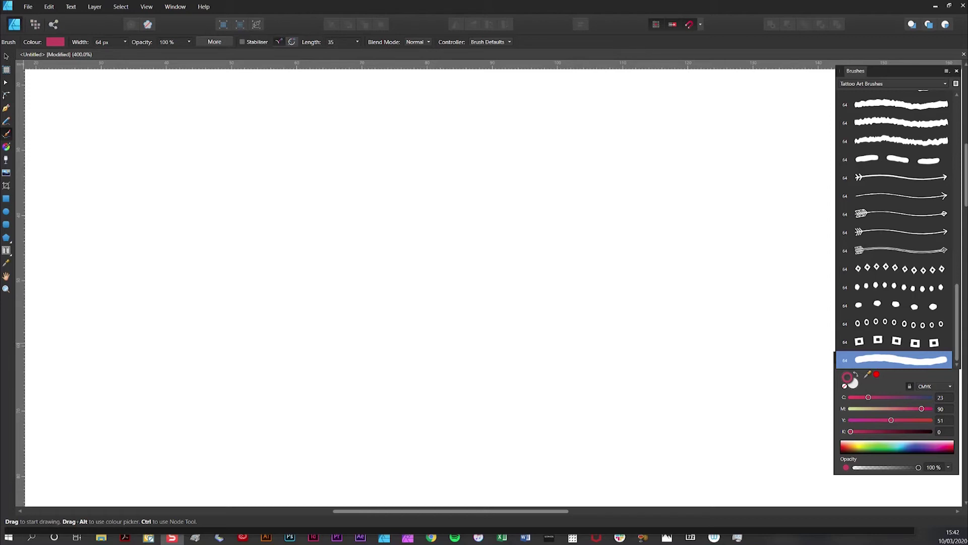
Paint and undo a test stroke, then open the Tattoo-long-closed-strokes brush in Brush - Editing
{"action": "left_click", "coordinate": [6, 135]}
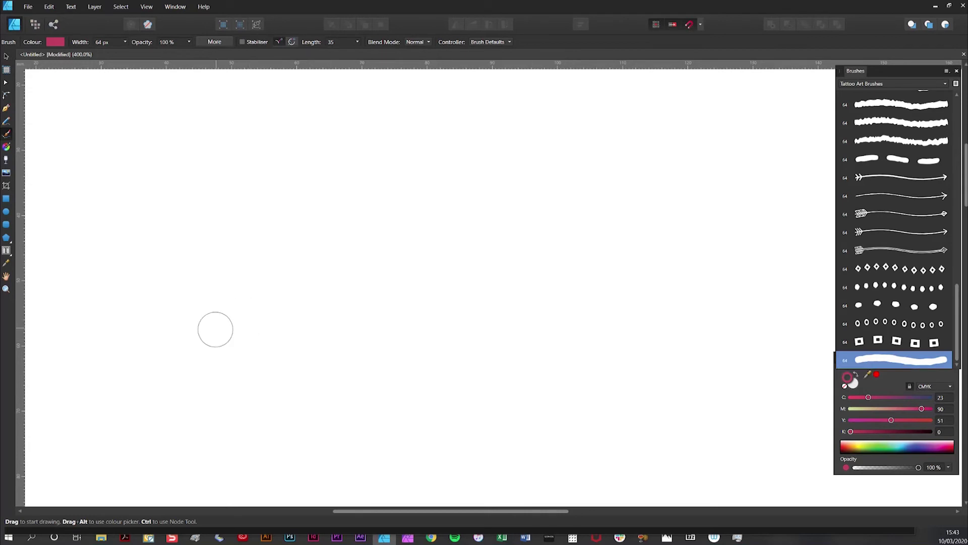
{"action": "mouse_move", "coordinate": [210, 333]}
{"action": "left_mouse_down"}
{"action": "mouse_move", "coordinate": [300, 300]}
{"action": "mouse_move", "coordinate": [397, 280]}
{"action": "mouse_move", "coordinate": [596, 270]}
{"action": "left_mouse_up"}
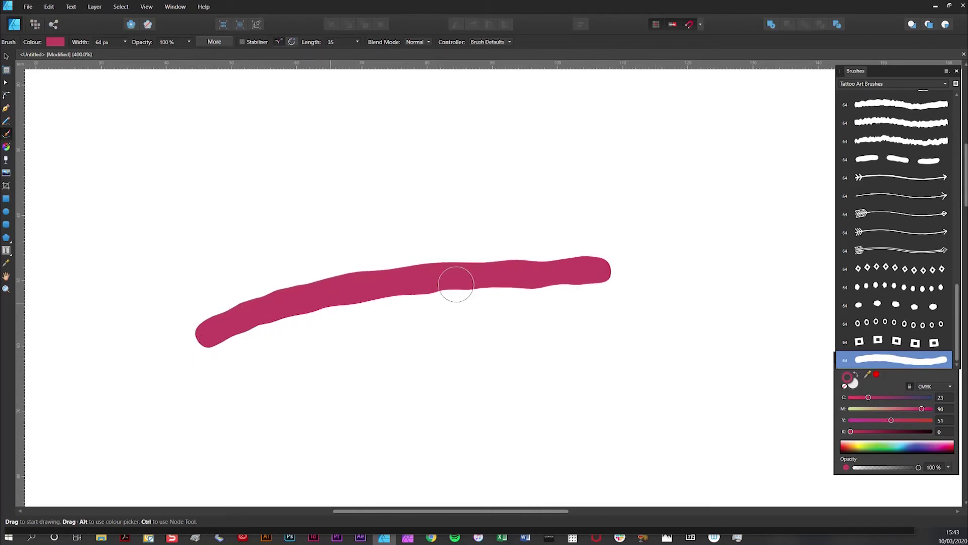
{"action": "key", "text": "ctrl+z"}
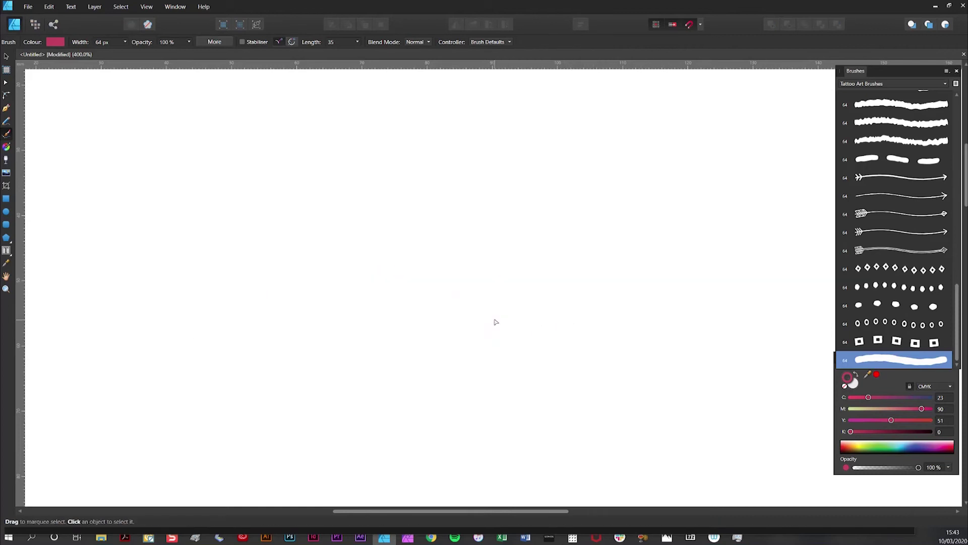
{"action": "double_click", "coordinate": [897, 362]}
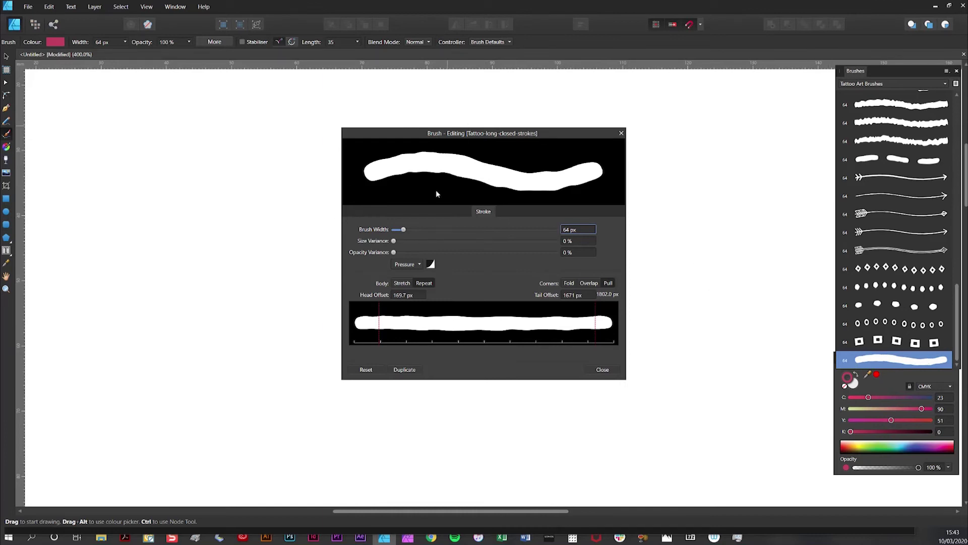
Set the brush's Size Variance to 71% with Pressure as controller and close the editor
{"action": "left_click", "coordinate": [419, 264]}
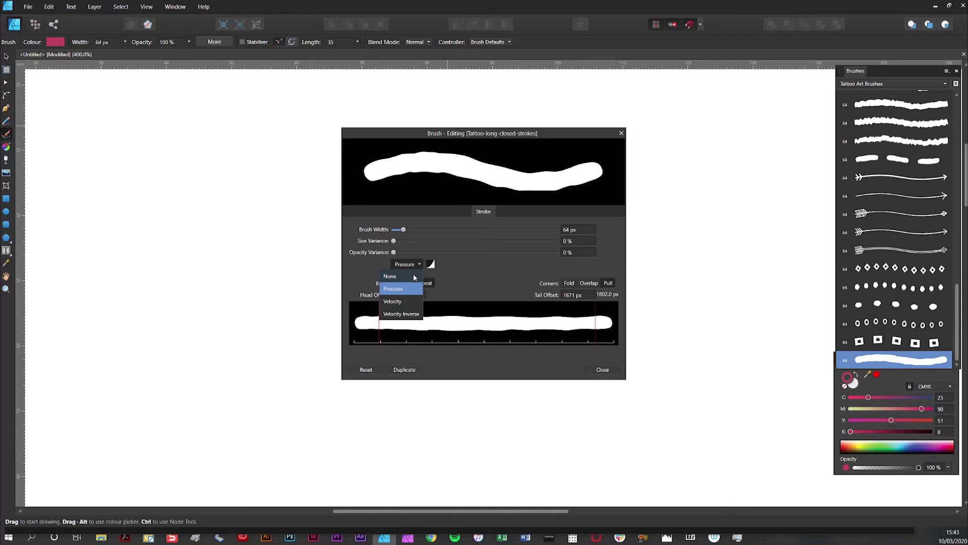
{"action": "left_click", "coordinate": [483, 266]}
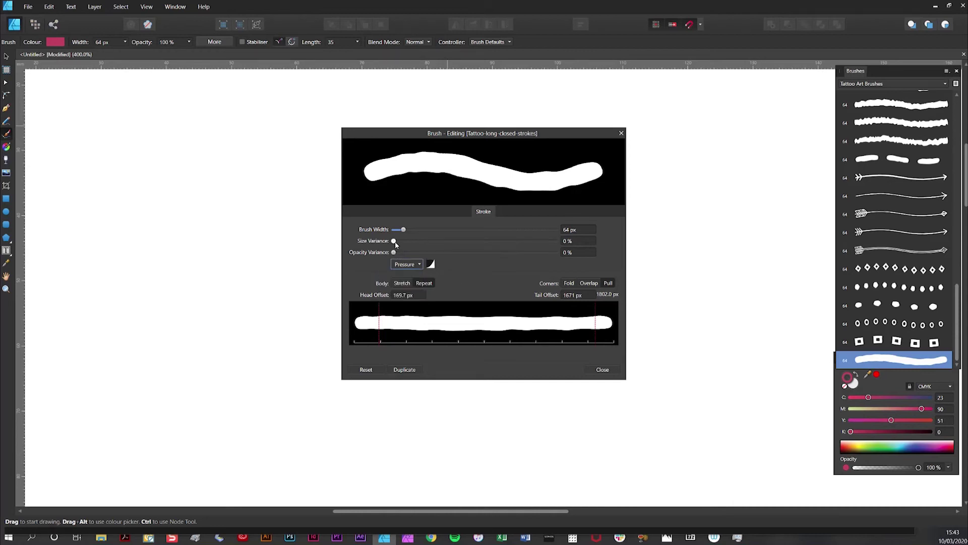
{"action": "left_click_drag", "start_coordinate": [394, 241], "coordinate": [509, 242]}
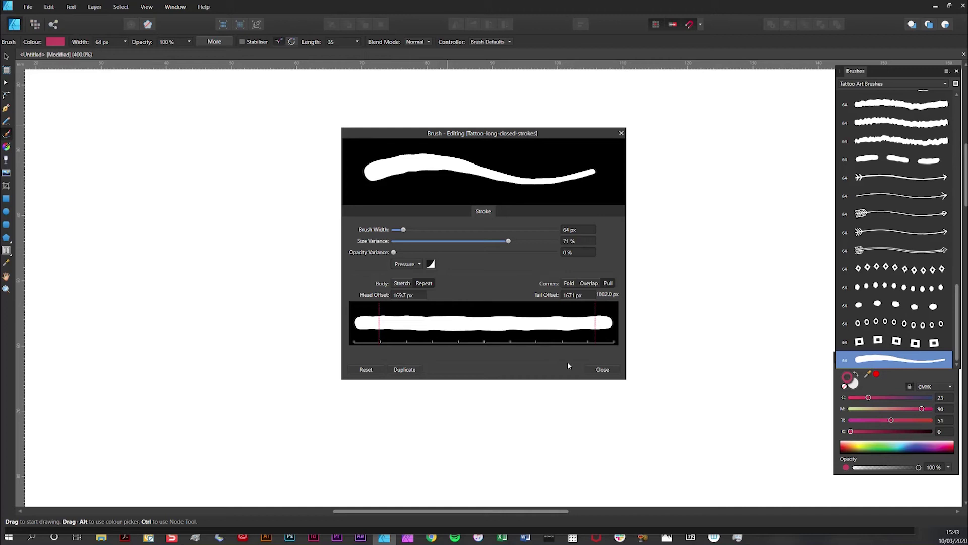
{"action": "left_click", "coordinate": [602, 370]}
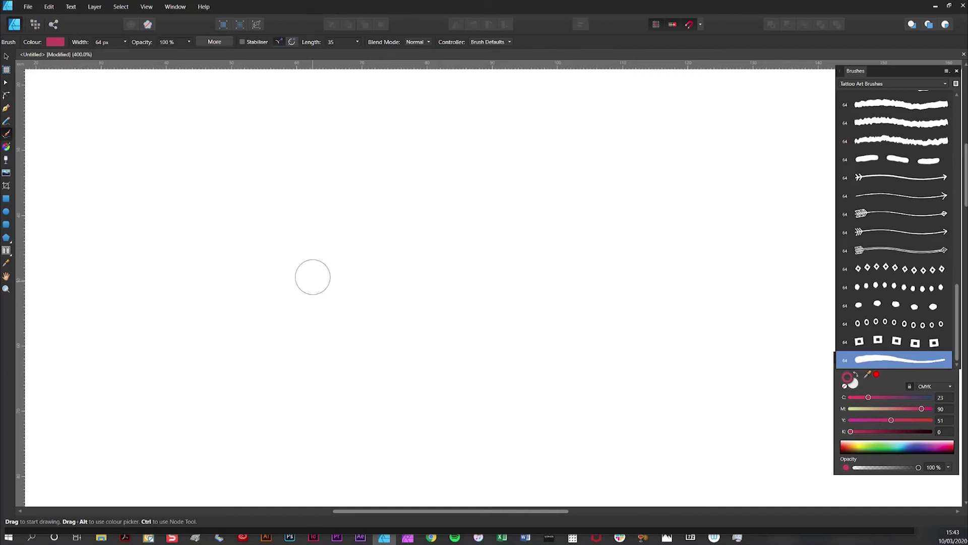
Paint a tapered stroke, set the width controller to None, then paint and undo a test stroke
{"action": "mouse_move", "coordinate": [211, 347]}
{"action": "left_mouse_down"}
{"action": "mouse_move", "coordinate": [295, 310]}
{"action": "mouse_move", "coordinate": [424, 275]}
{"action": "mouse_move", "coordinate": [643, 250]}
{"action": "left_mouse_up"}
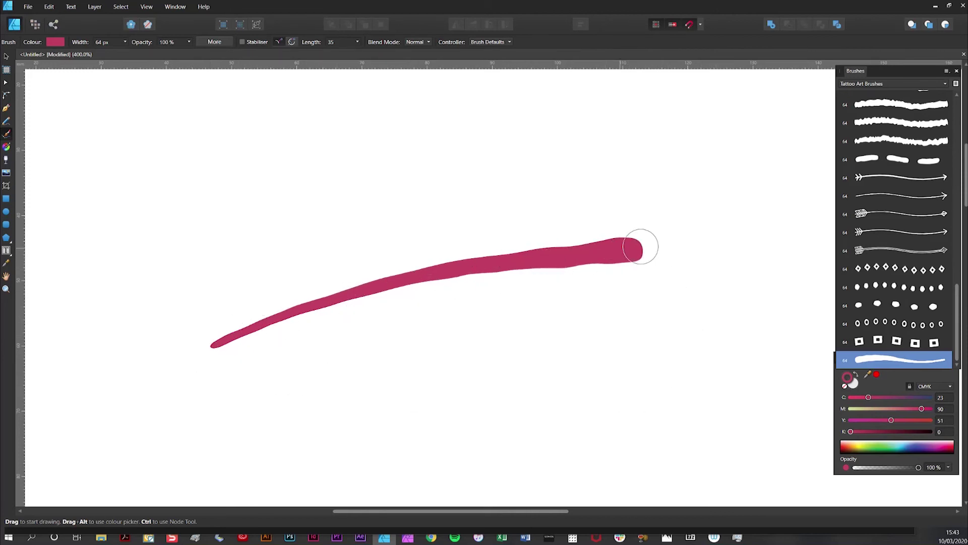
{"action": "left_click", "coordinate": [508, 43]}
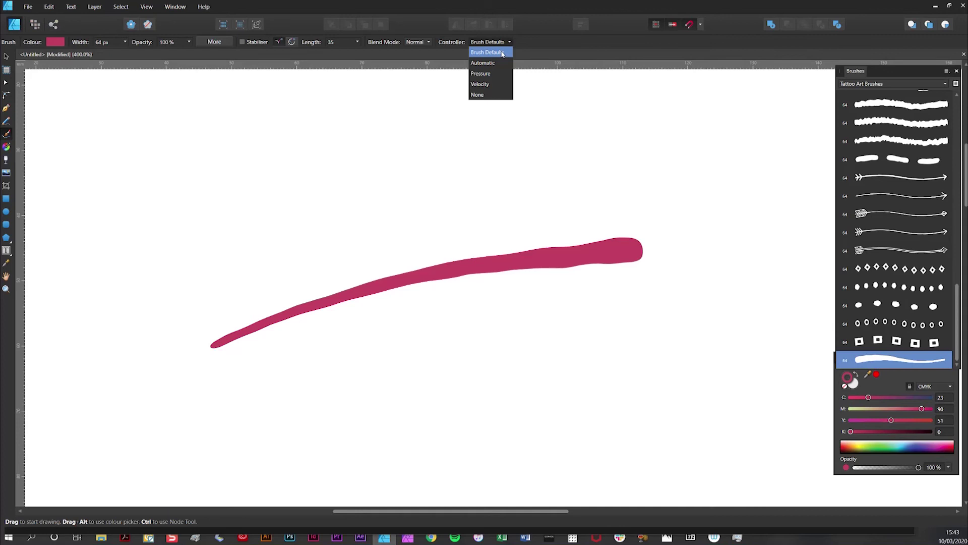
{"action": "left_click", "coordinate": [485, 98]}
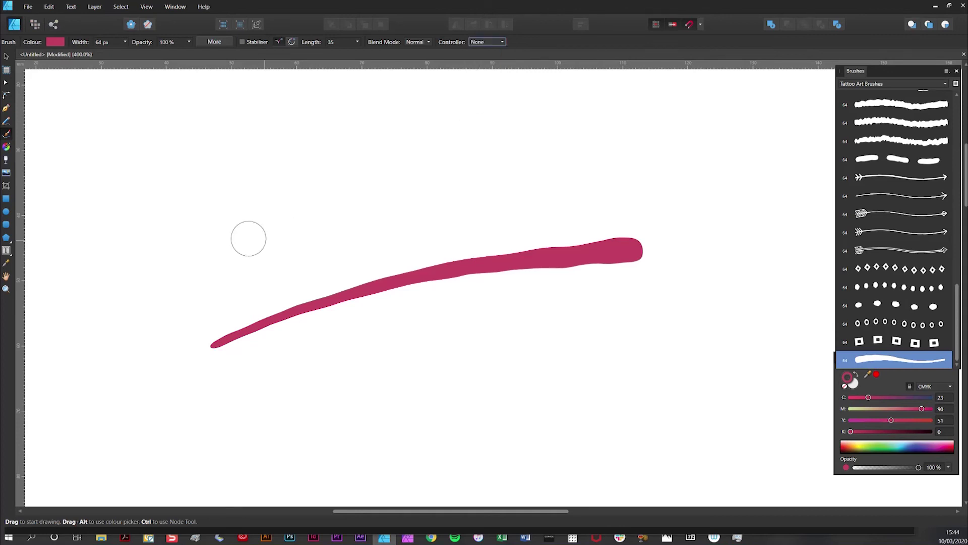
{"action": "mouse_move", "coordinate": [227, 245]}
{"action": "left_mouse_down"}
{"action": "mouse_move", "coordinate": [369, 199]}
{"action": "mouse_move", "coordinate": [651, 173]}
{"action": "left_mouse_up"}
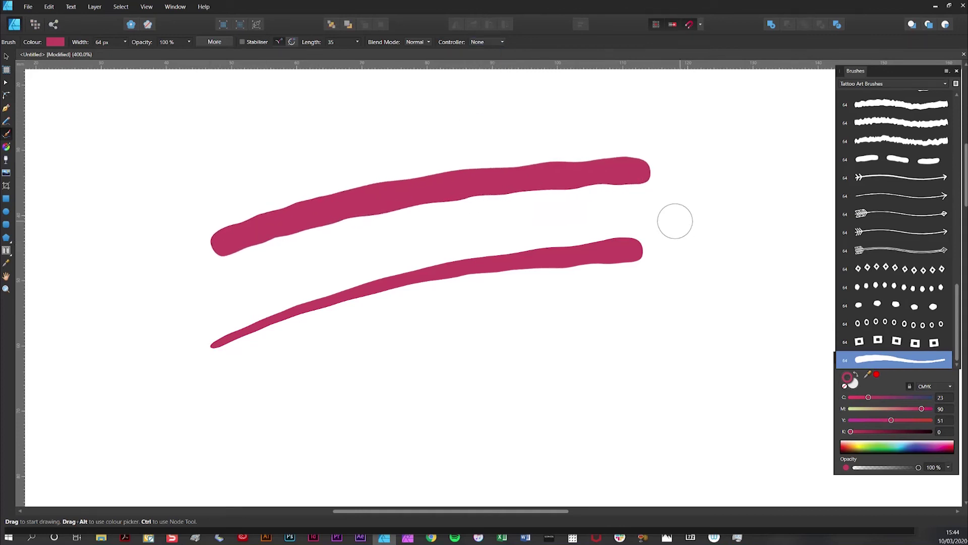
{"action": "key", "text": "ctrl+z"}
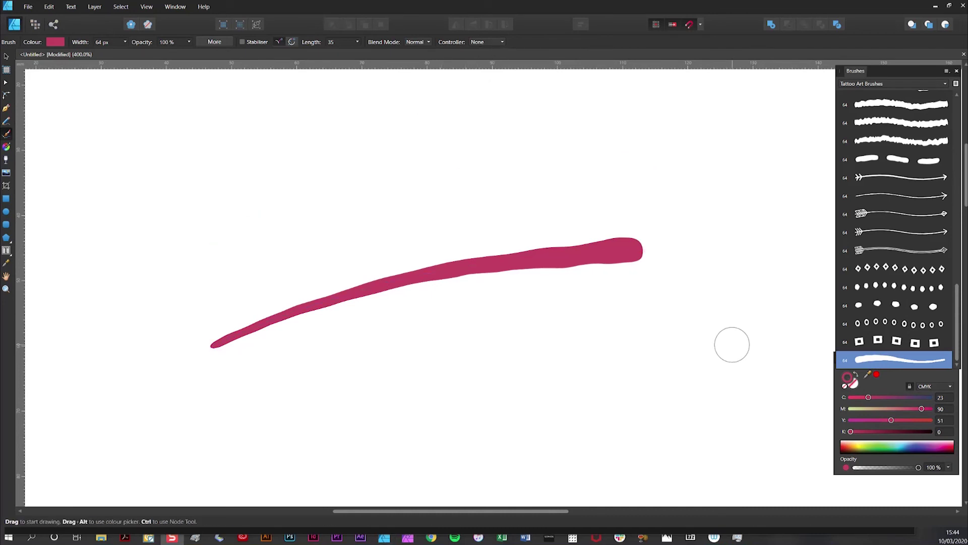
{"action": "left_click", "coordinate": [888, 362]}
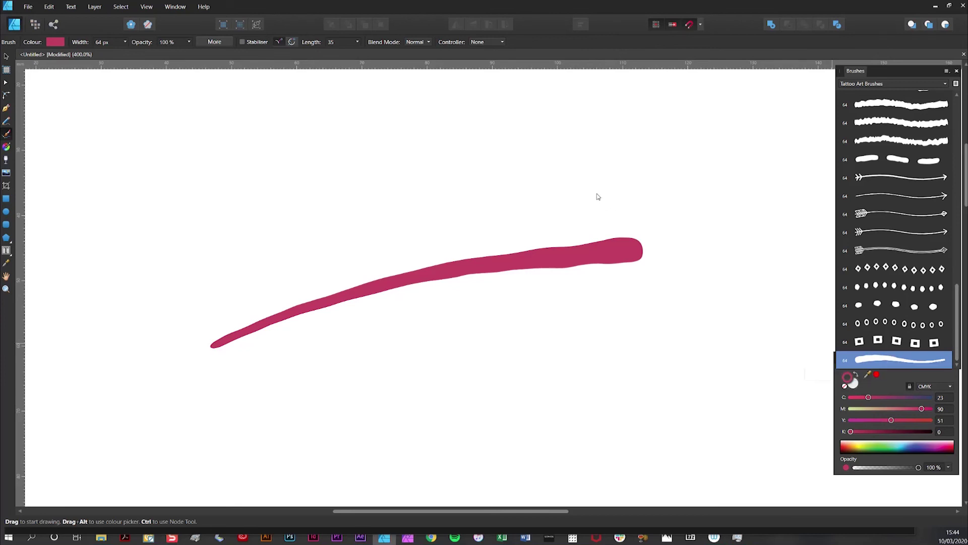
Raise the brush's Opacity Variance to 100% and return the width controller to Brush Defaults
{"action": "double_click", "coordinate": [871, 362]}
{"action": "left_click_drag", "start_coordinate": [539, 133], "coordinate": [592, 111]}
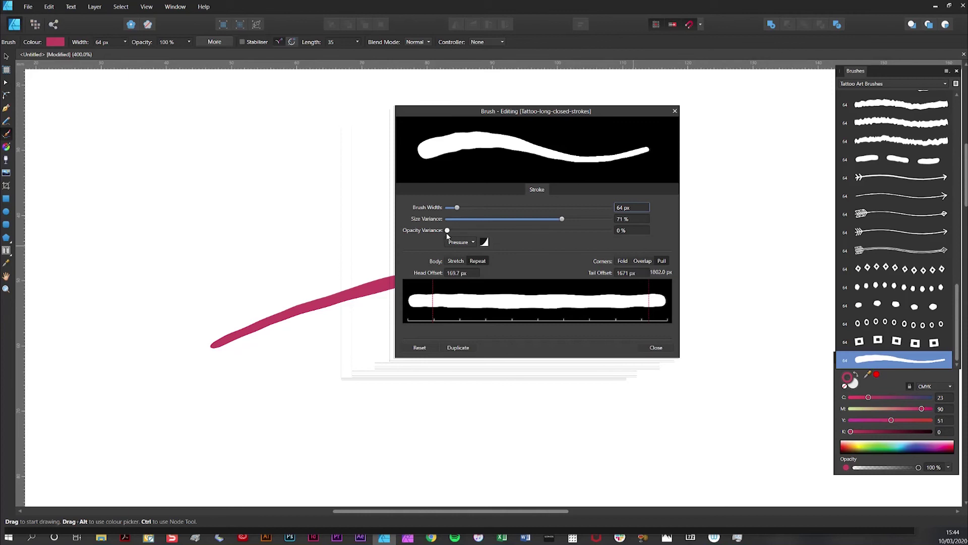
{"action": "left_click_drag", "start_coordinate": [448, 232], "coordinate": [620, 232]}
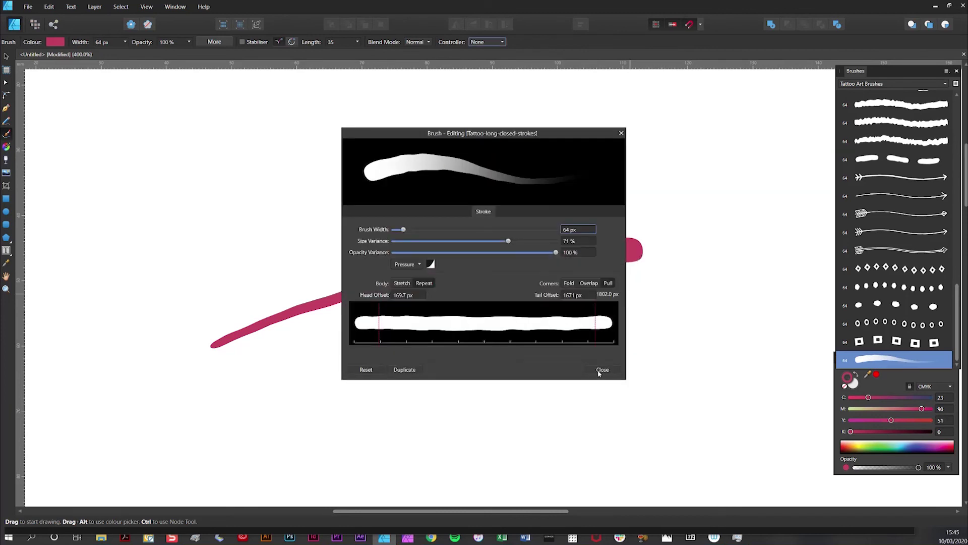
{"action": "left_click", "coordinate": [602, 370]}
{"action": "left_click", "coordinate": [501, 44]}
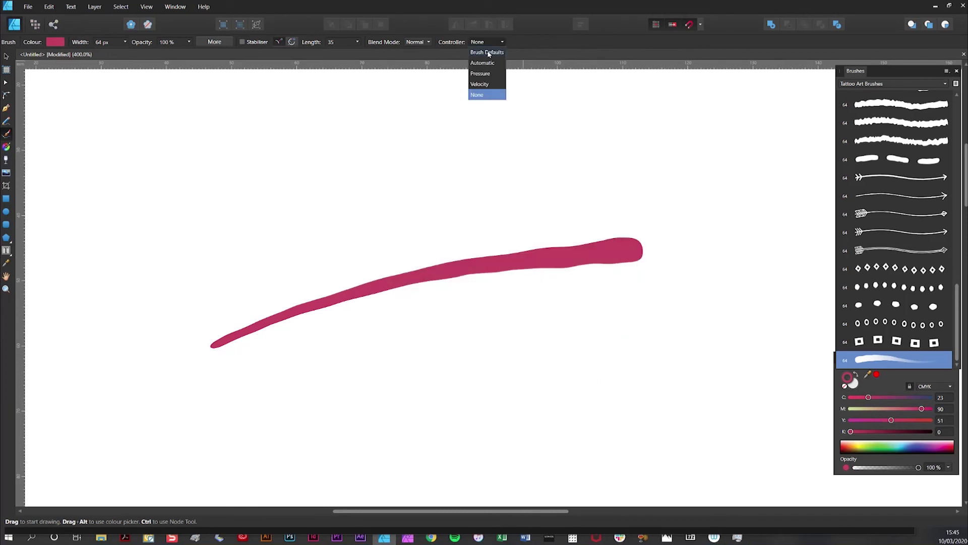
{"action": "left_click", "coordinate": [485, 53]}
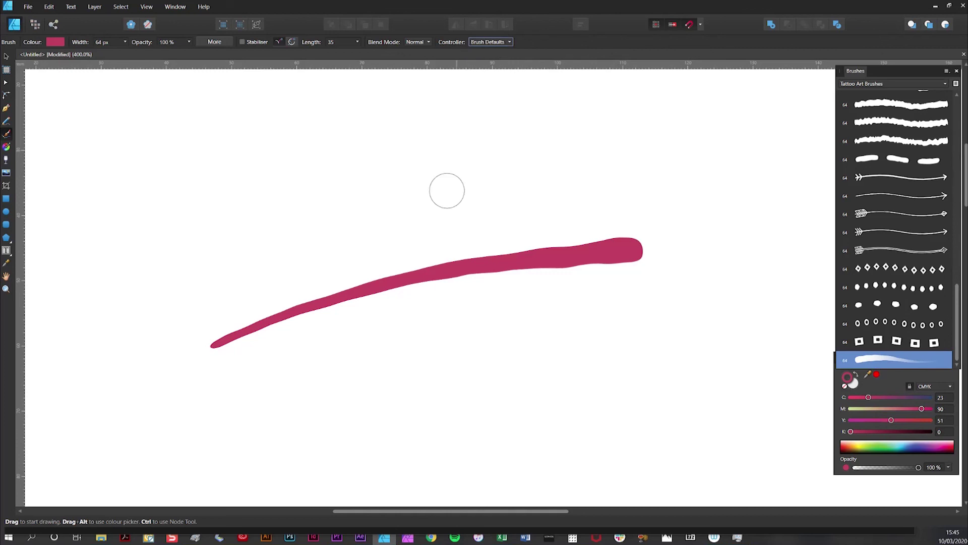